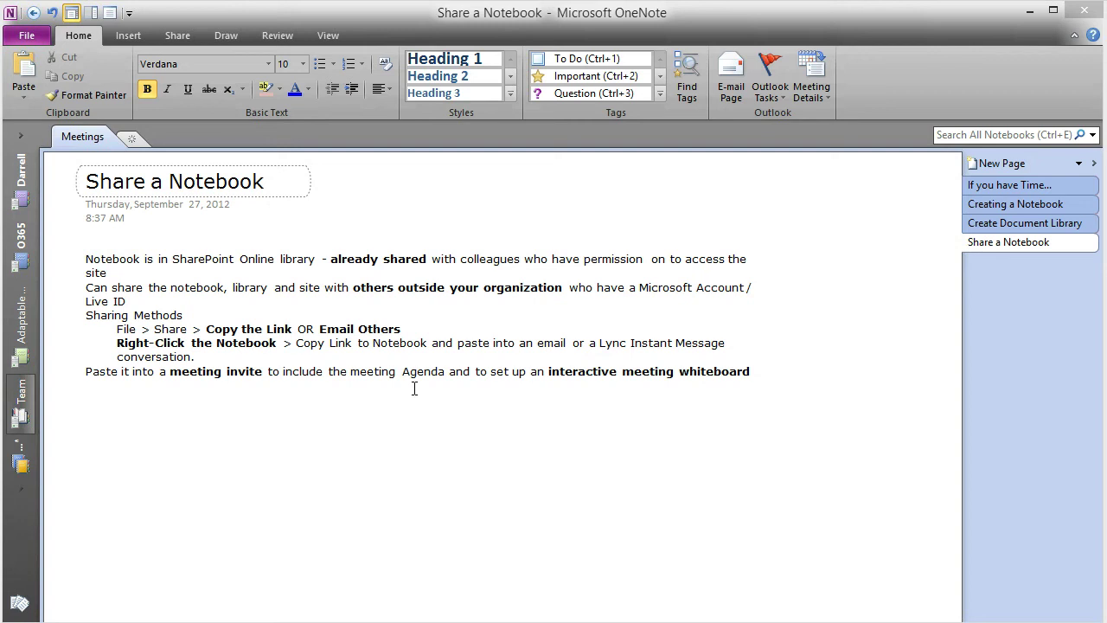
Add a new page to the section titled 'Team Meeting'
left_click(414, 388)
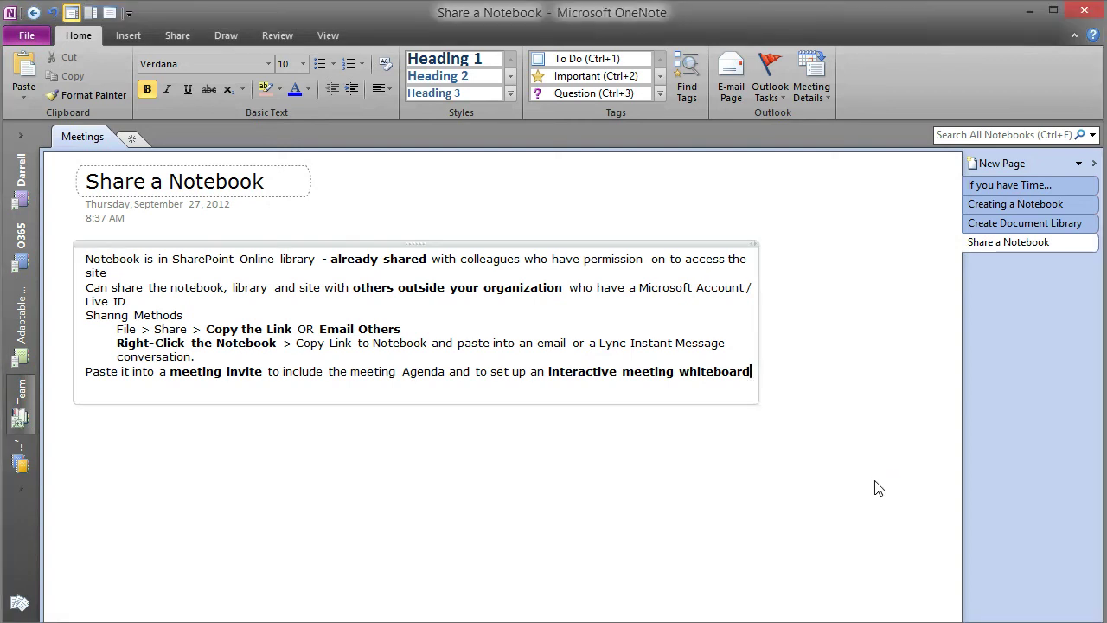
left_click(1000, 163)
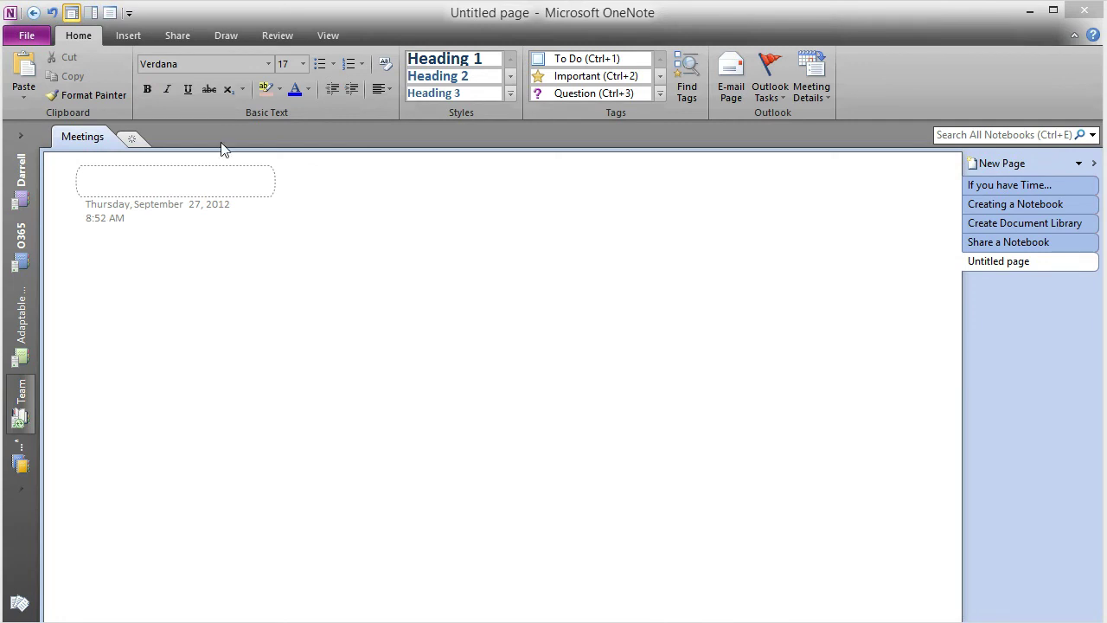
type("Team Meeting")
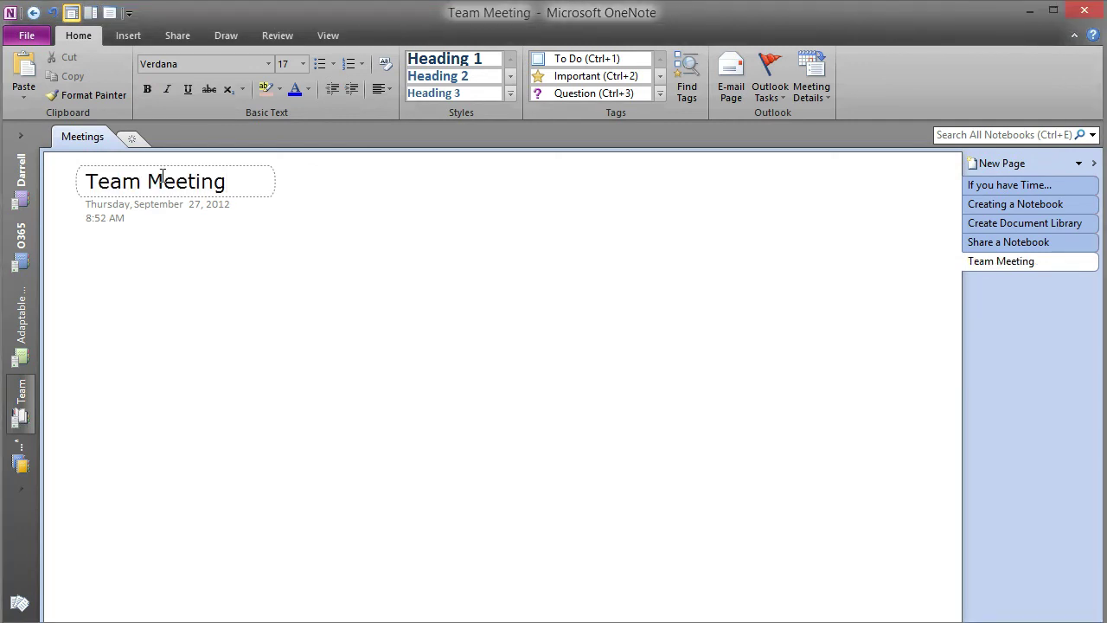
Paste the six-line meeting agenda into the page body and format its Agenda line as Heading 1
left_click(83, 277)
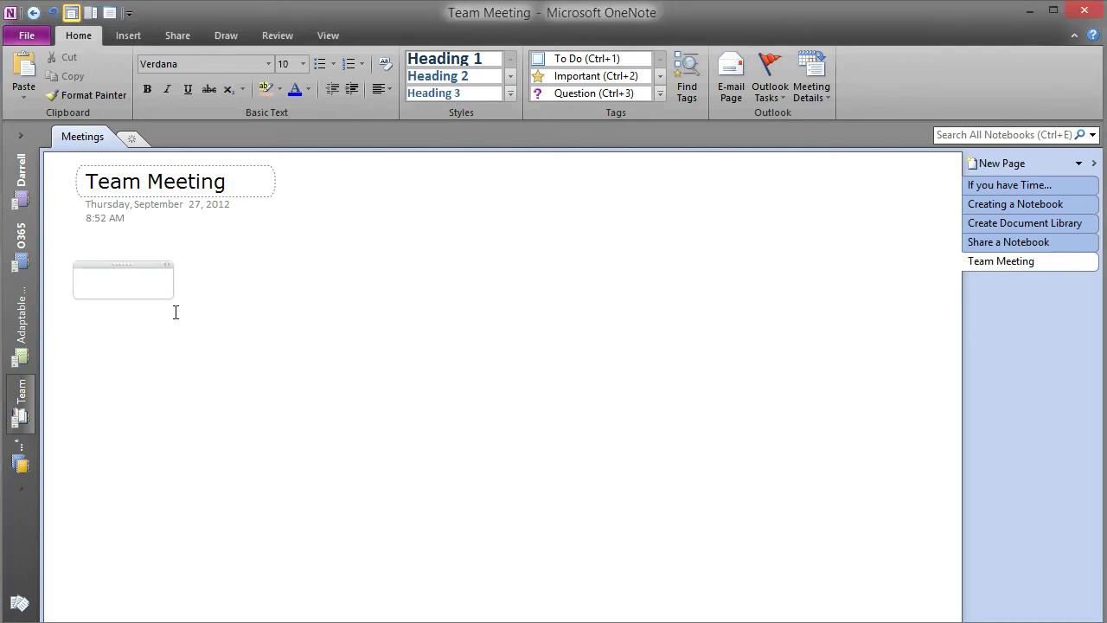
type("Agenda Introduce OneNote as new Interactive Whiteboard and repository for meeting minutes Demonstrate how to connect to the shared OneNote notebook Sales figures for last week New clients to assist Discuss the website development")
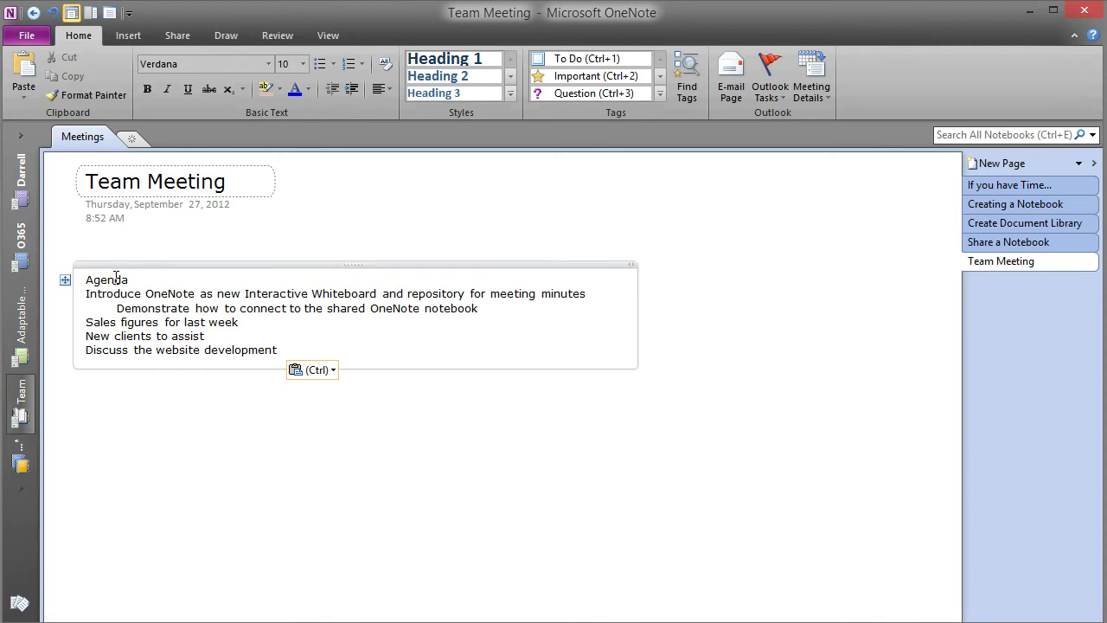
left_click(116, 279)
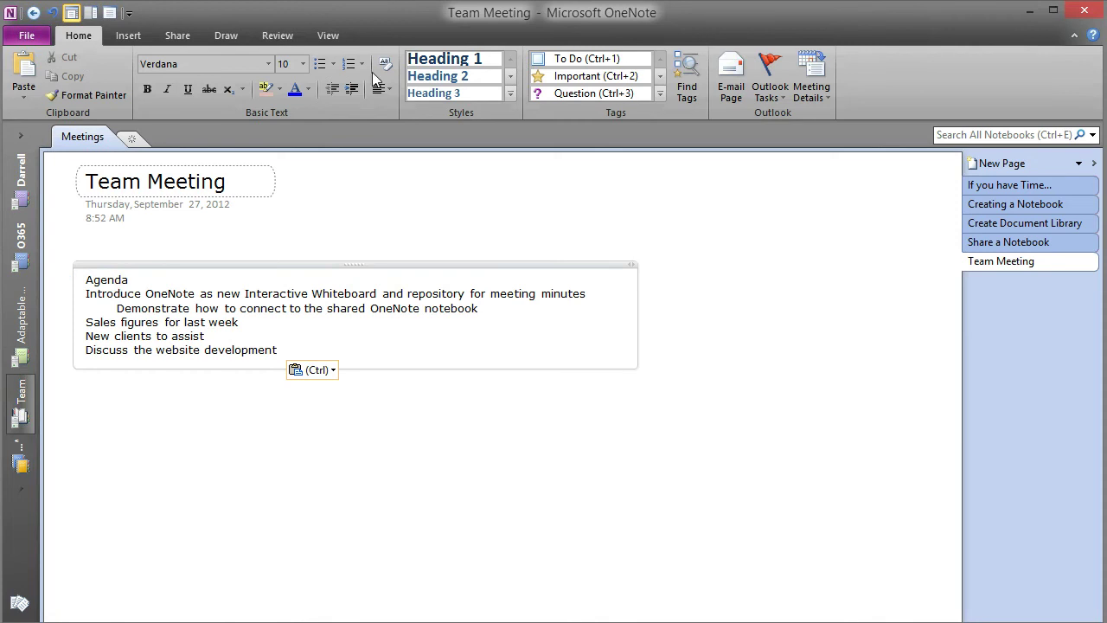
left_click(444, 58)
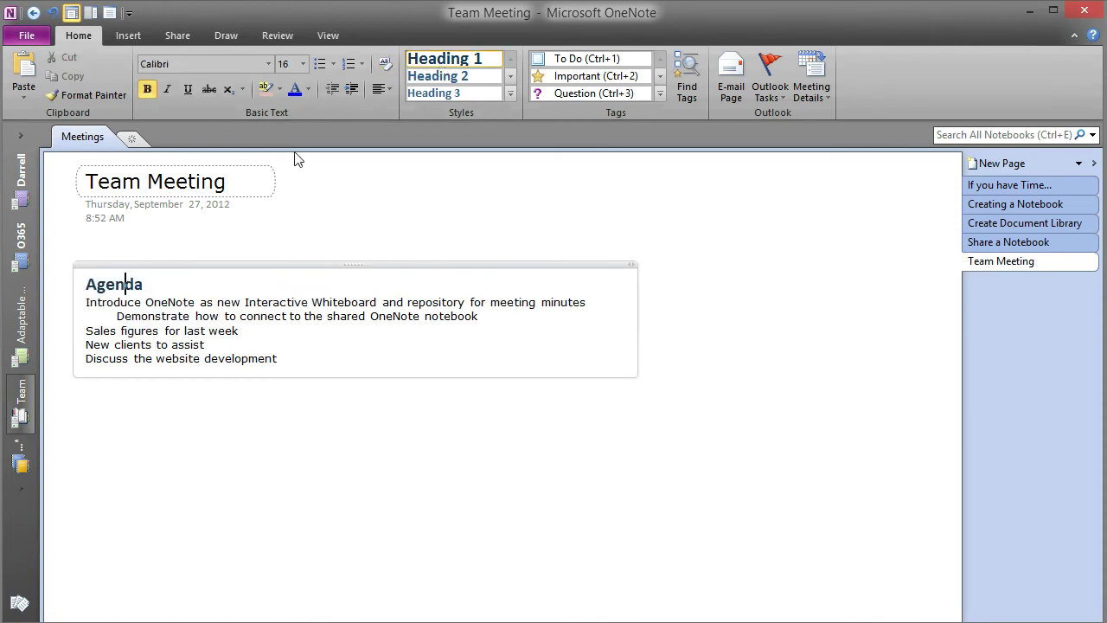
Open the Team notebook's File > Share settings, select its shared address, and start an e-mail invitation
left_click(992, 246)
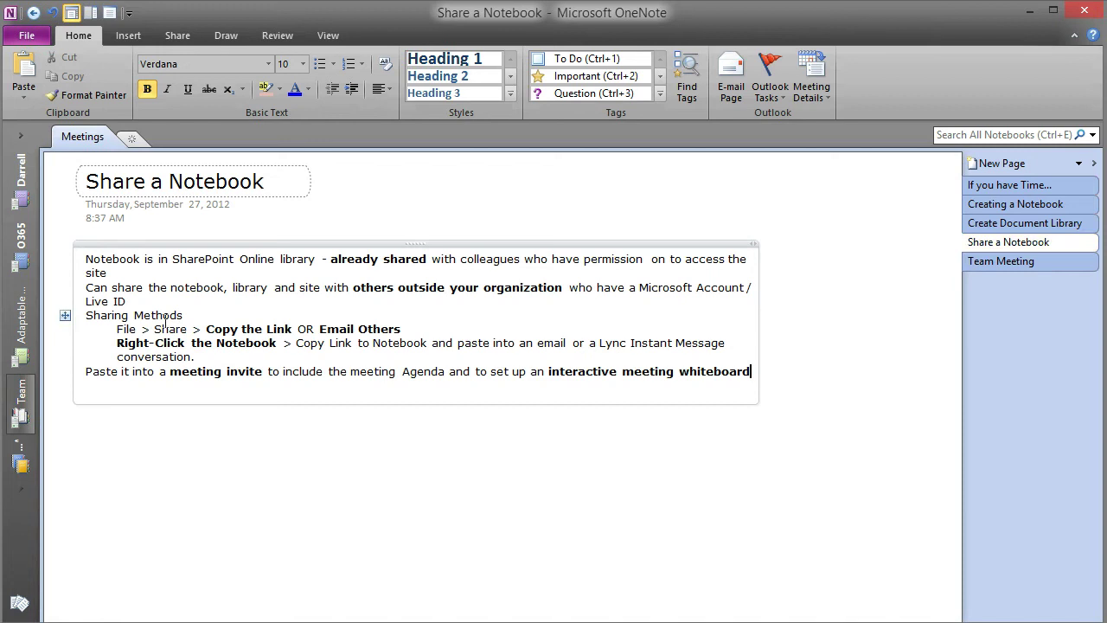
left_click(97, 331)
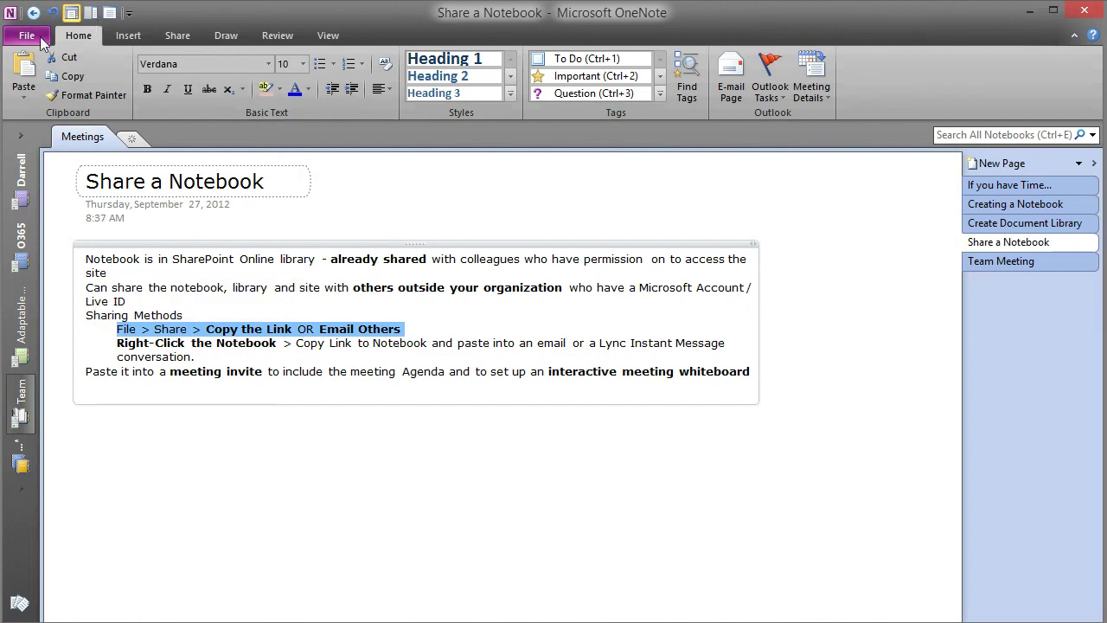
left_click(36, 37)
left_click(31, 168)
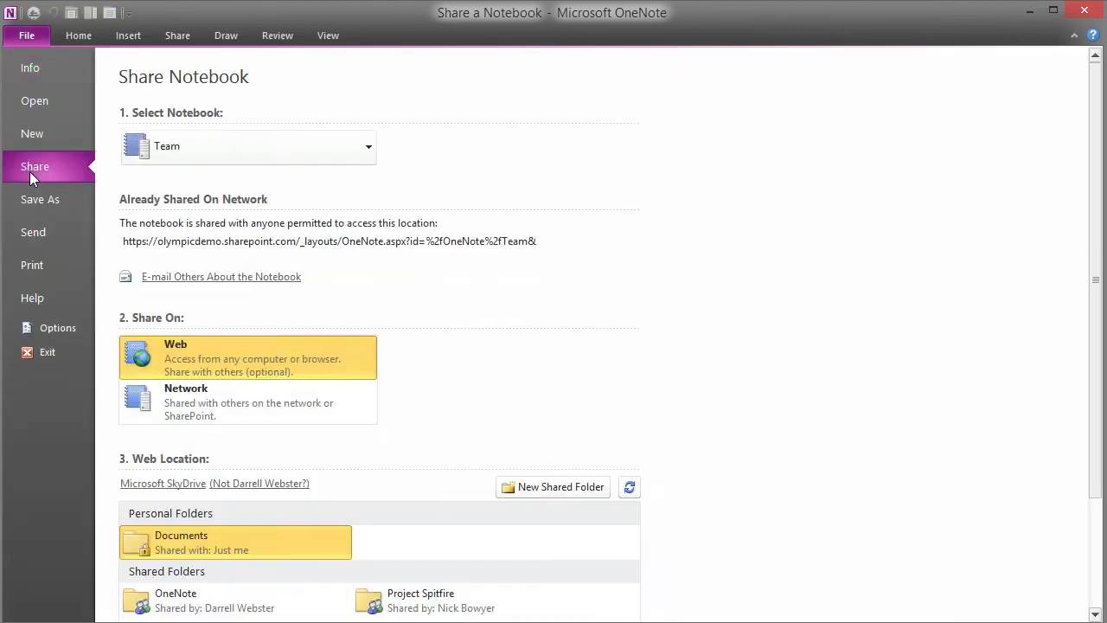
left_click(558, 246)
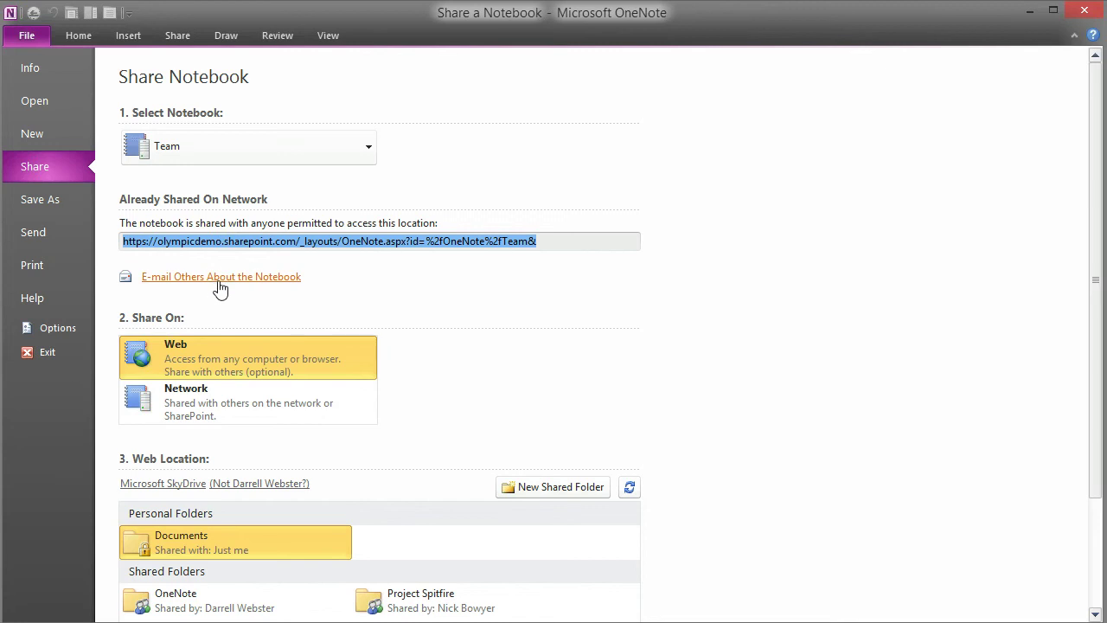
left_click(220, 282)
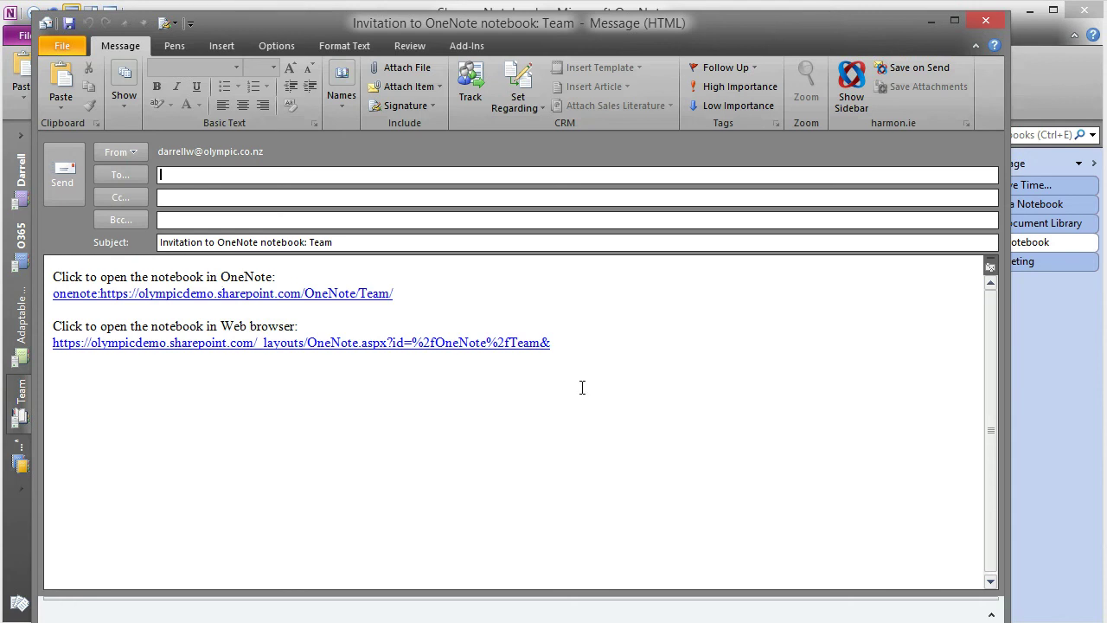
Copy both notebook links from the invitation message, then close it without saving
left_click_drag(574, 343, 52, 273)
key("ctrl+c")
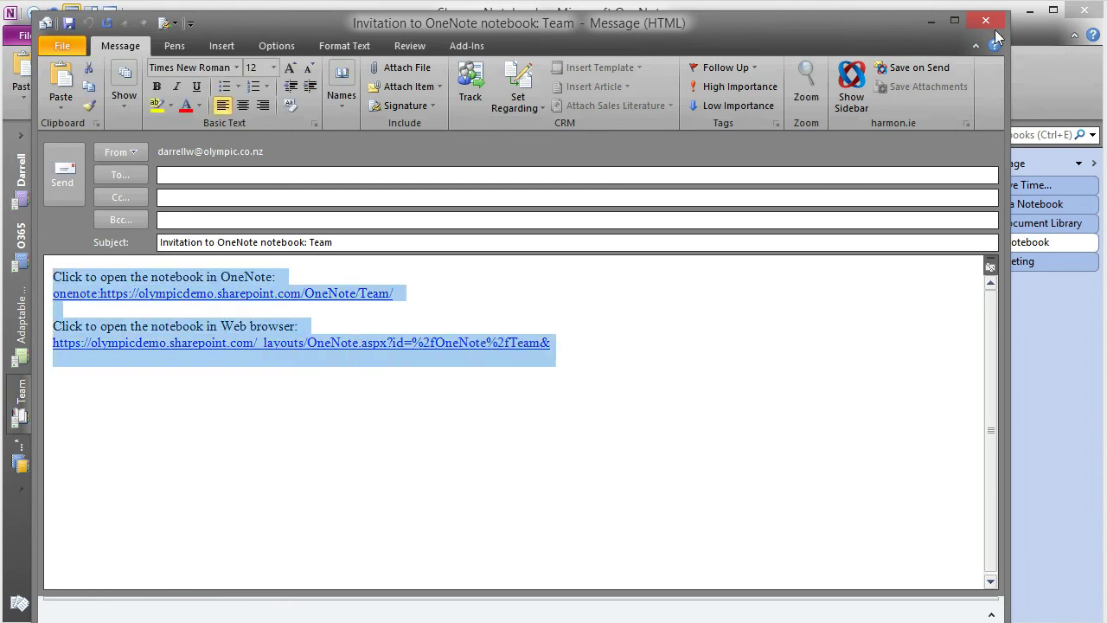
left_click(988, 22)
left_click(556, 417)
Paste the two notebook links on a new line below the notes on the Share a Notebook page
left_click(256, 386)
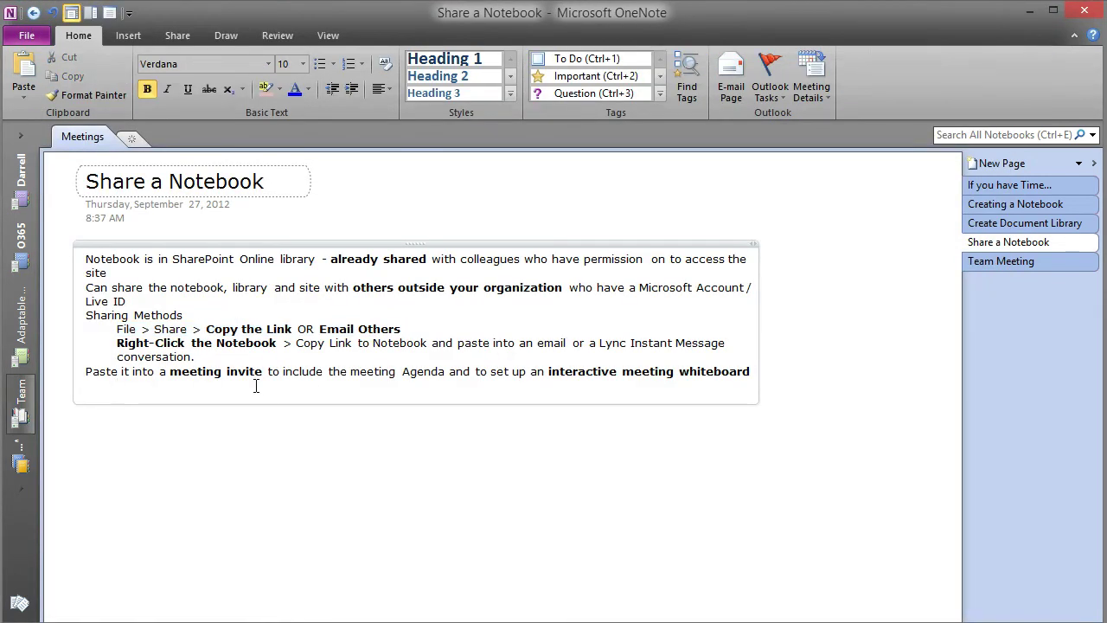
key("Return")
key("ctrl+v")
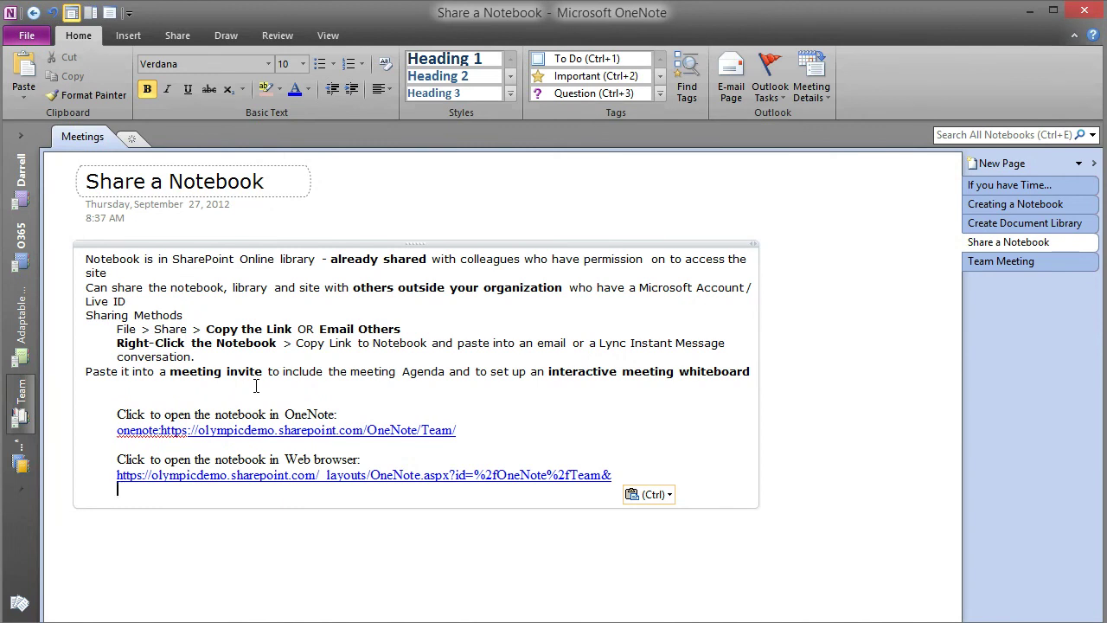
Copy the Team notebook's link and paste it on its own line below the pasted links
right_click(30, 402)
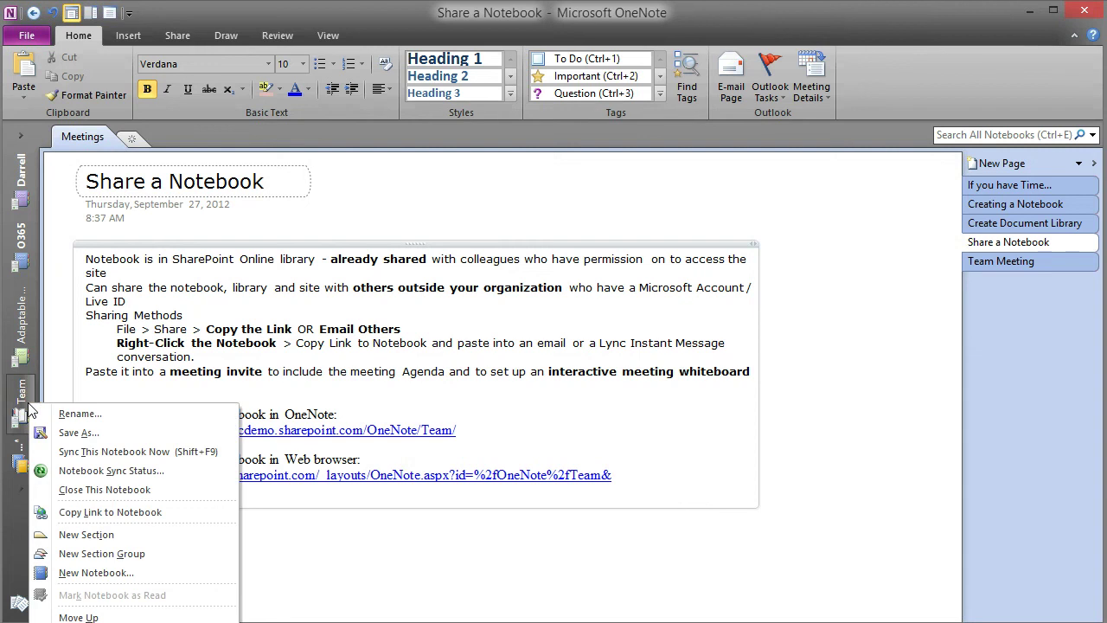
left_click(122, 519)
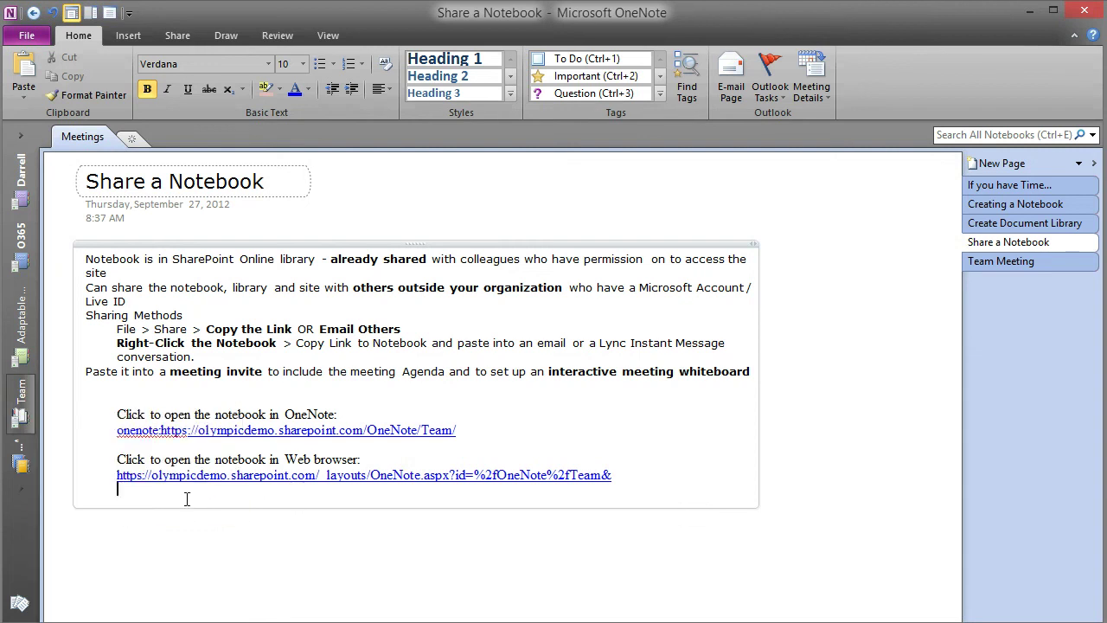
key("Return")
key("ctrl+v")
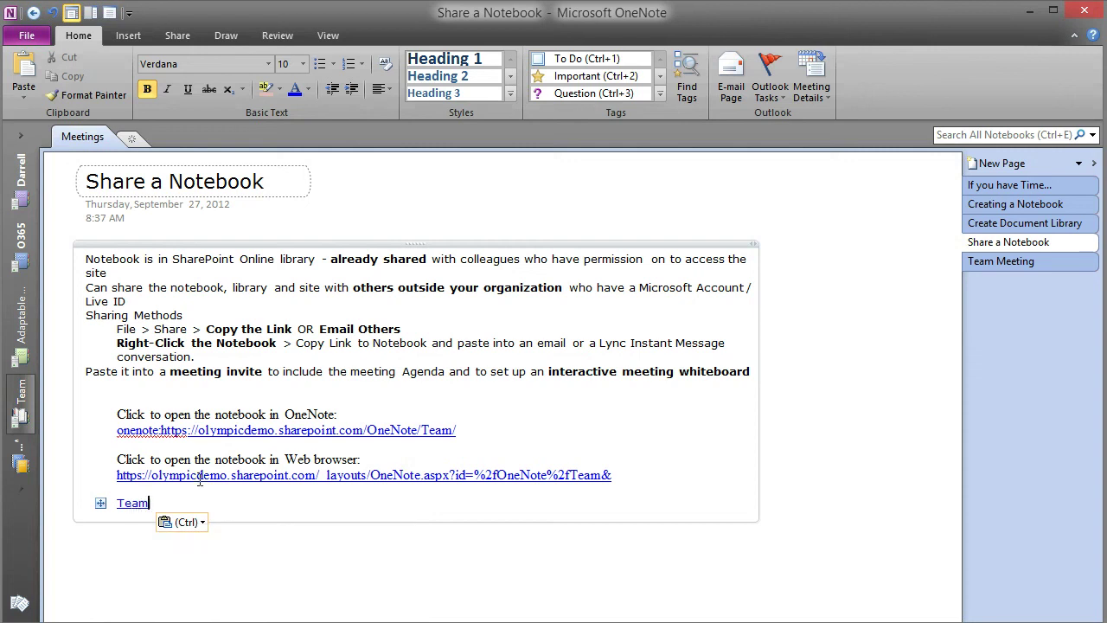
Copy a link to the Share a Notebook page and paste it on a new line under the Team link
right_click(1009, 245)
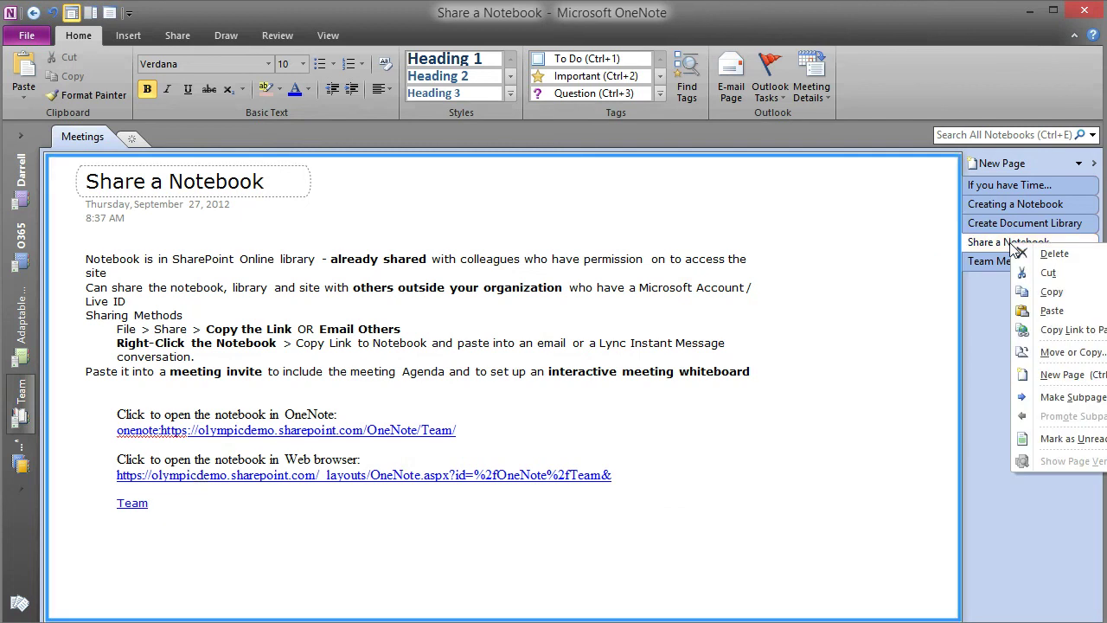
left_click(1069, 330)
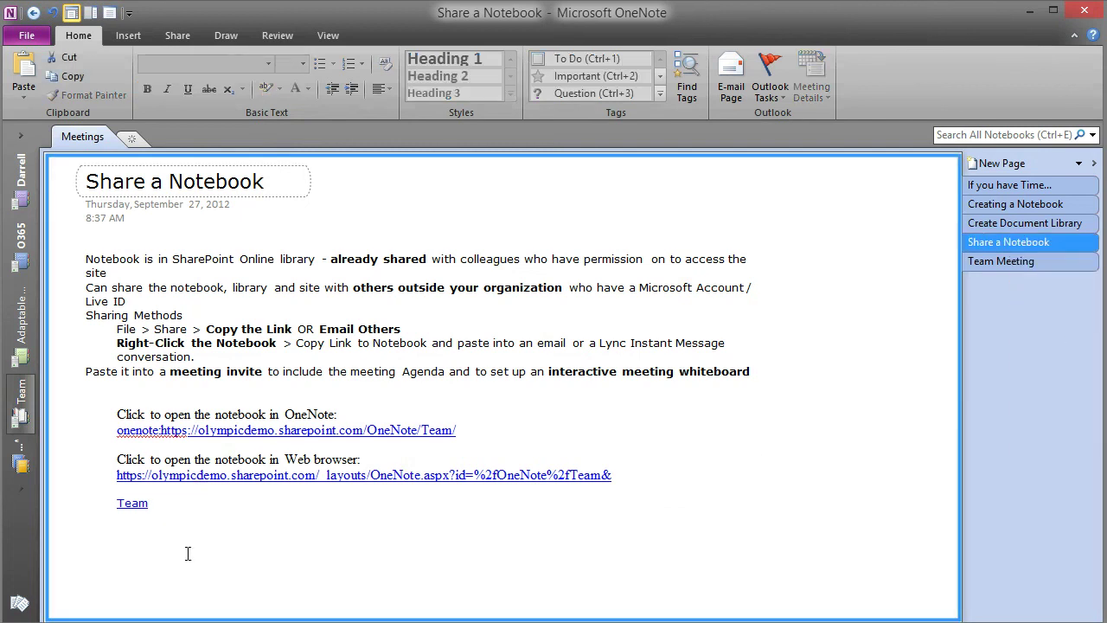
left_click(161, 505)
key("Return")
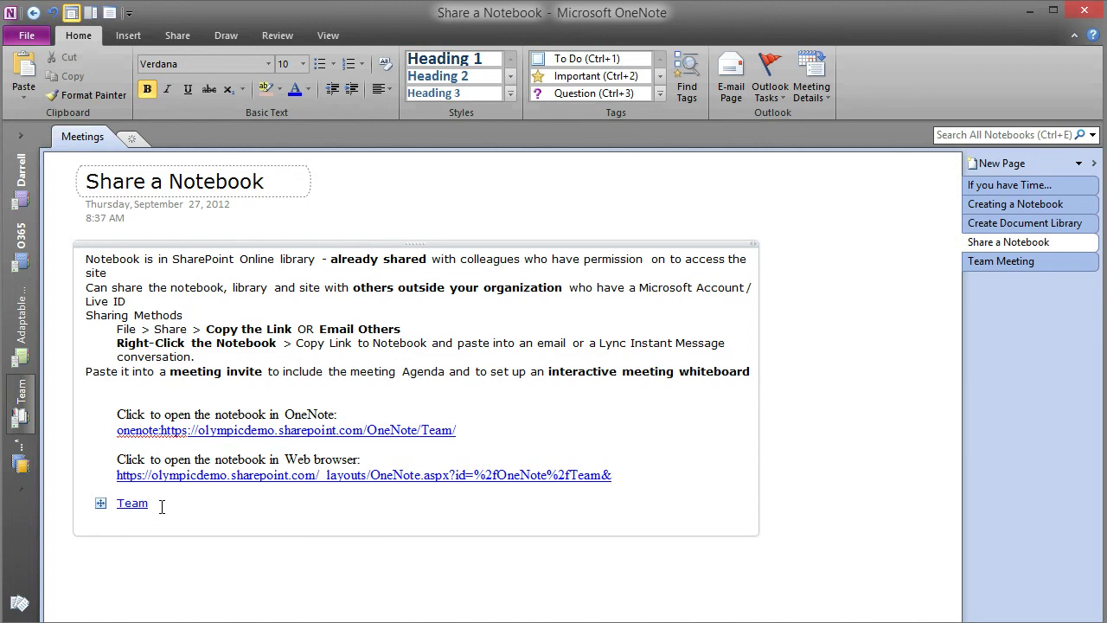
key("ctrl+v")
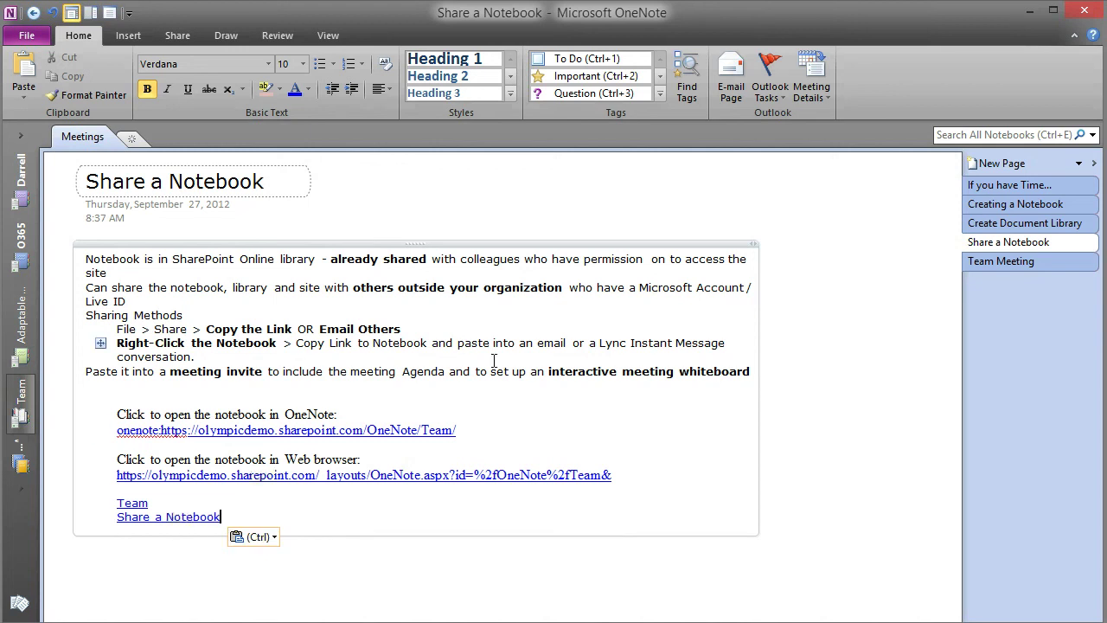
Copy a link to the meeting-invite paragraph and add a blank line below the page link
right_click(586, 374)
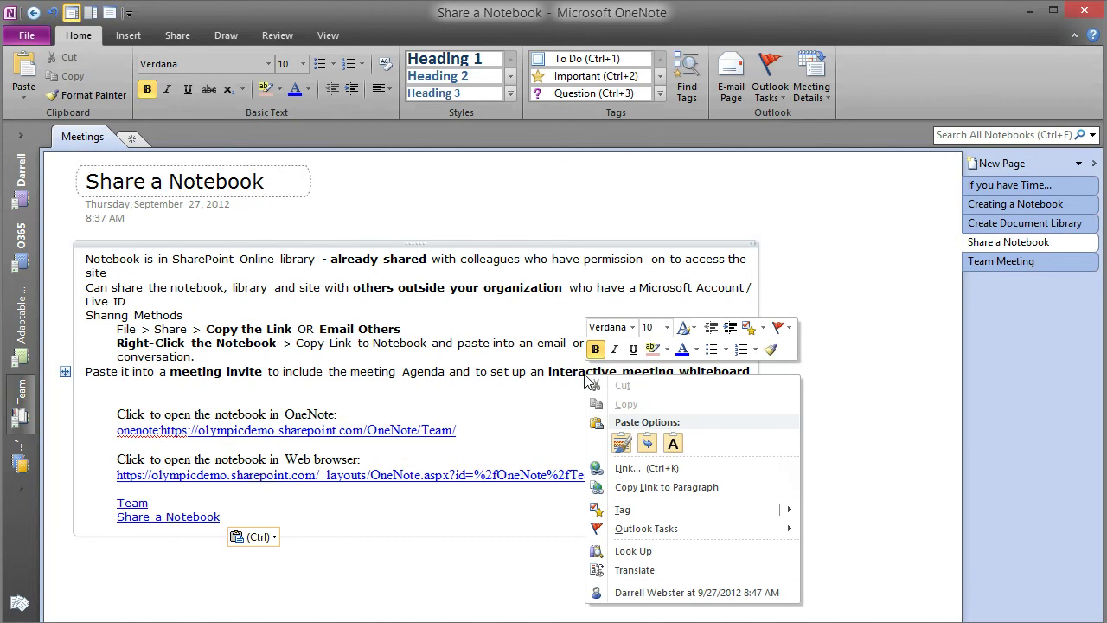
left_click(655, 488)
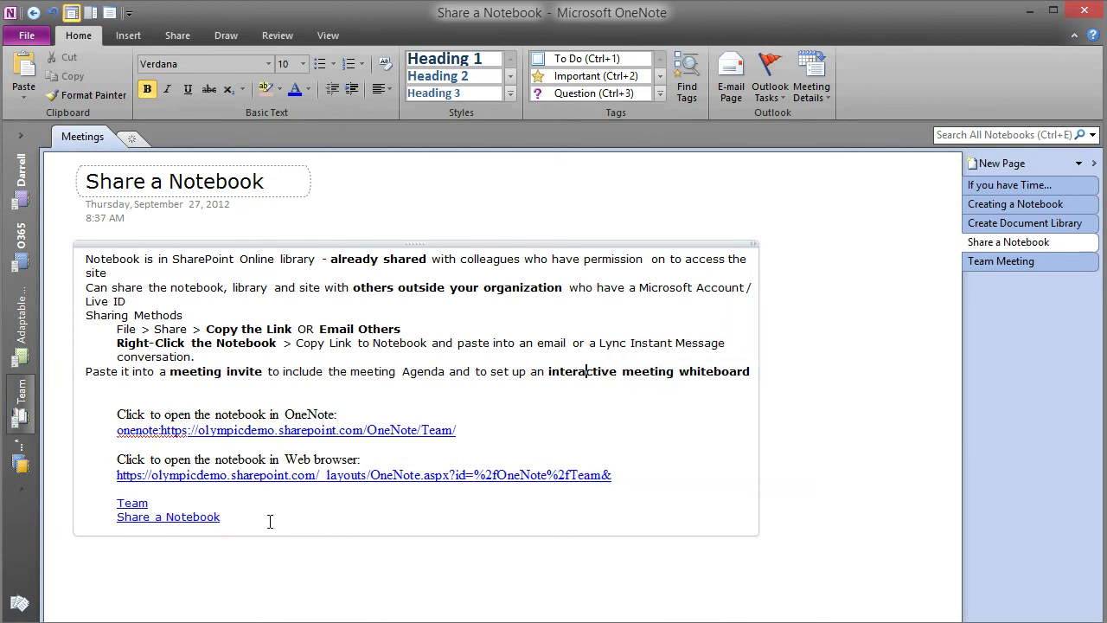
key("Return")
key("Return")
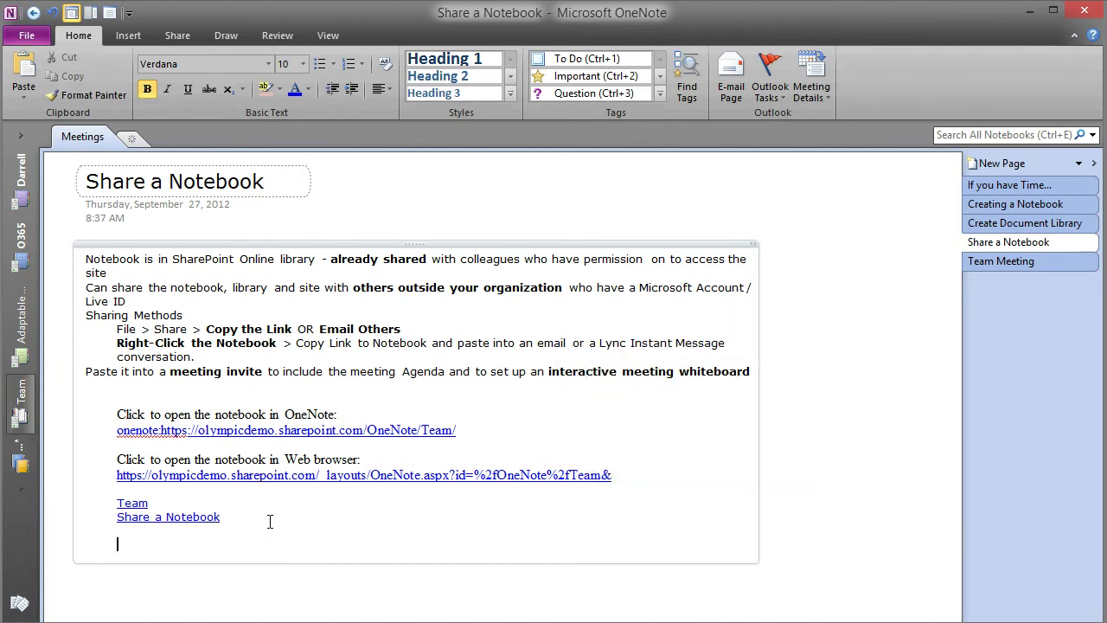
Paste the meeting-invite paragraph link, then select both notebook links with their captions and copy them
key("ctrl+v")
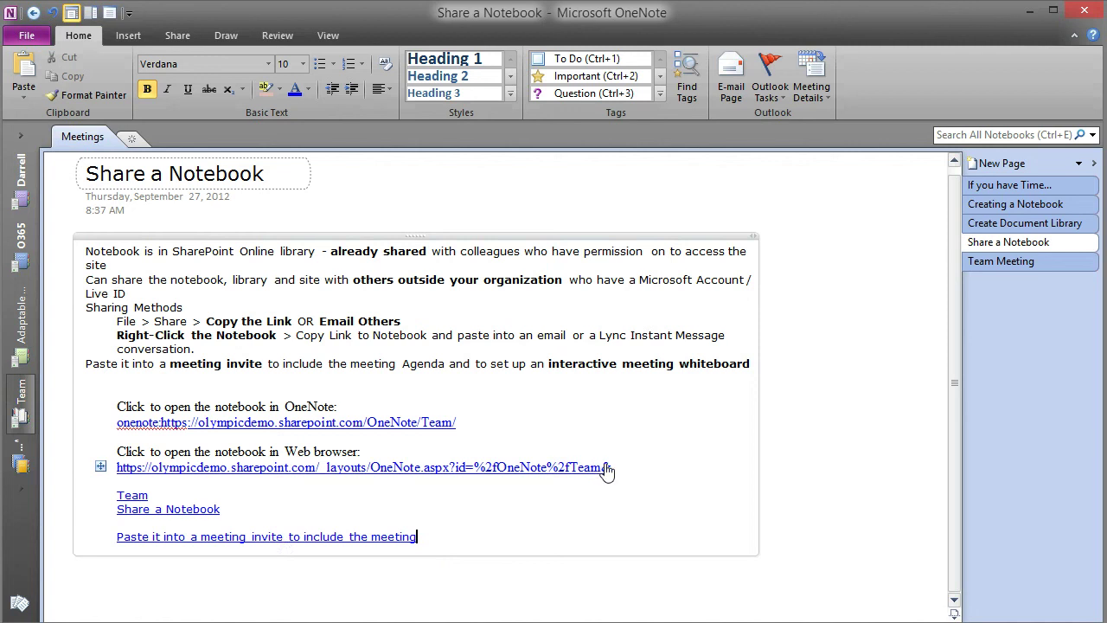
left_click_drag(614, 467, 113, 410)
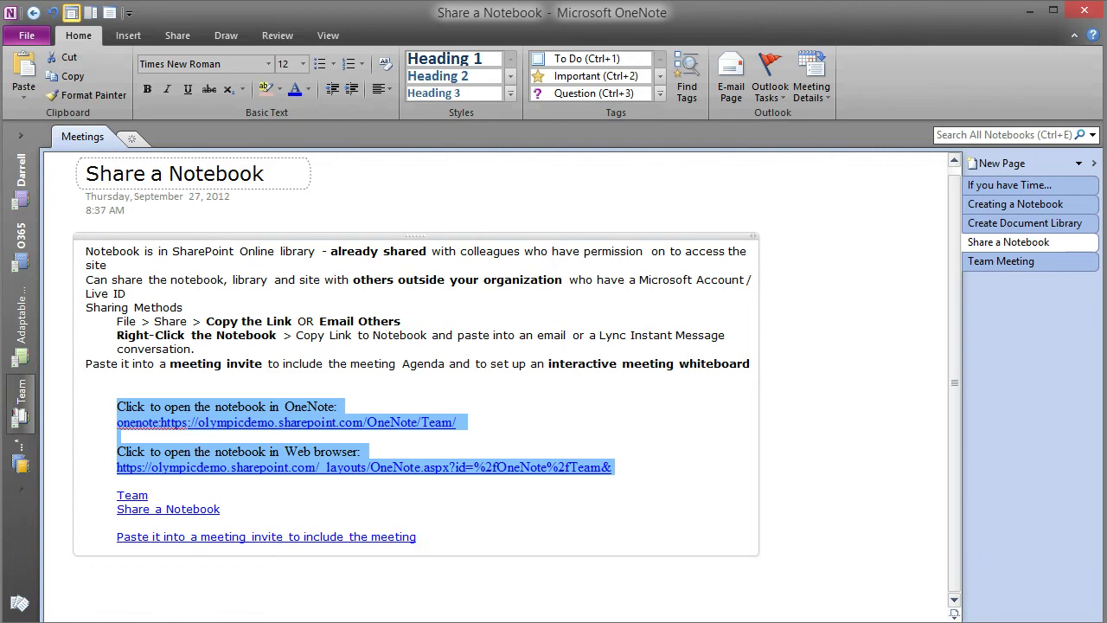
key("alt+Tab")
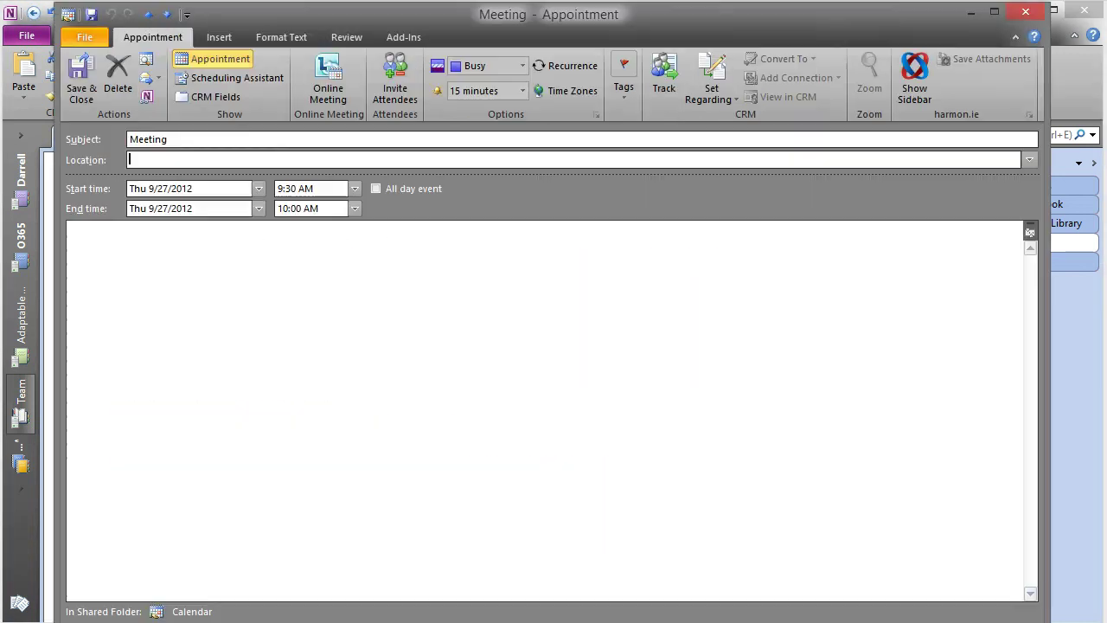
Paste both notebook links into the appointment, make it an online meeting, and add one recipient
key("ctrl+v")
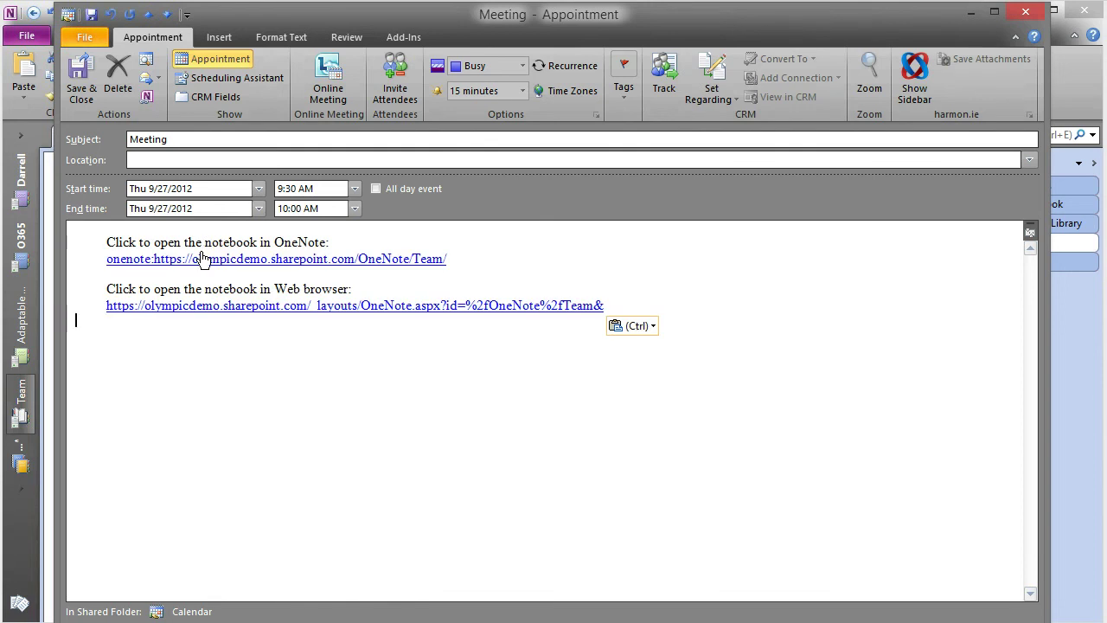
left_click(340, 94)
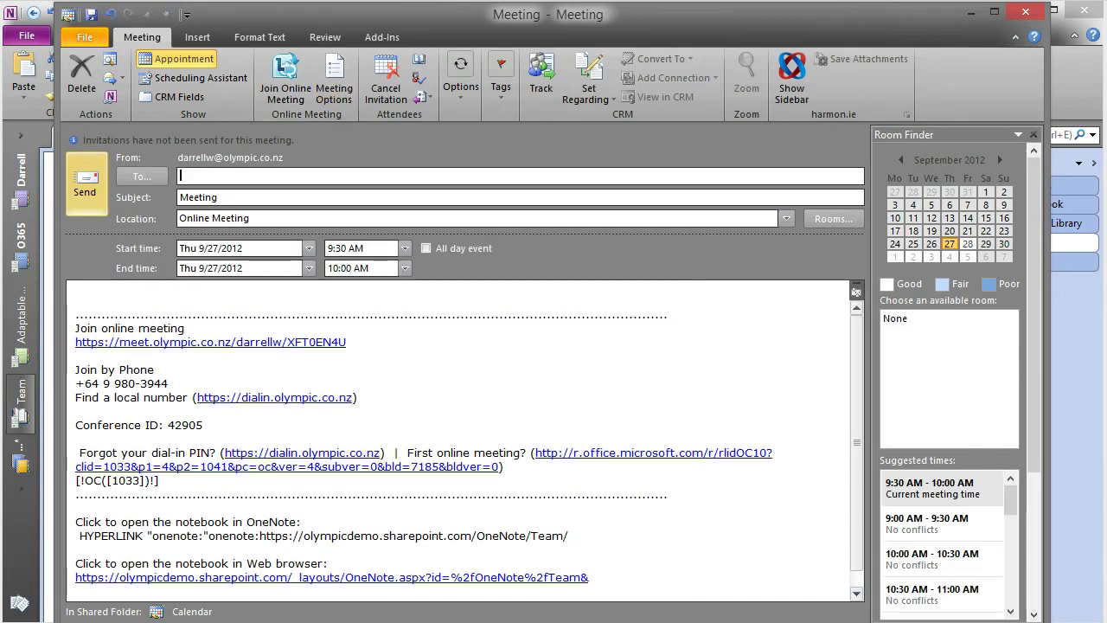
left_click(235, 177)
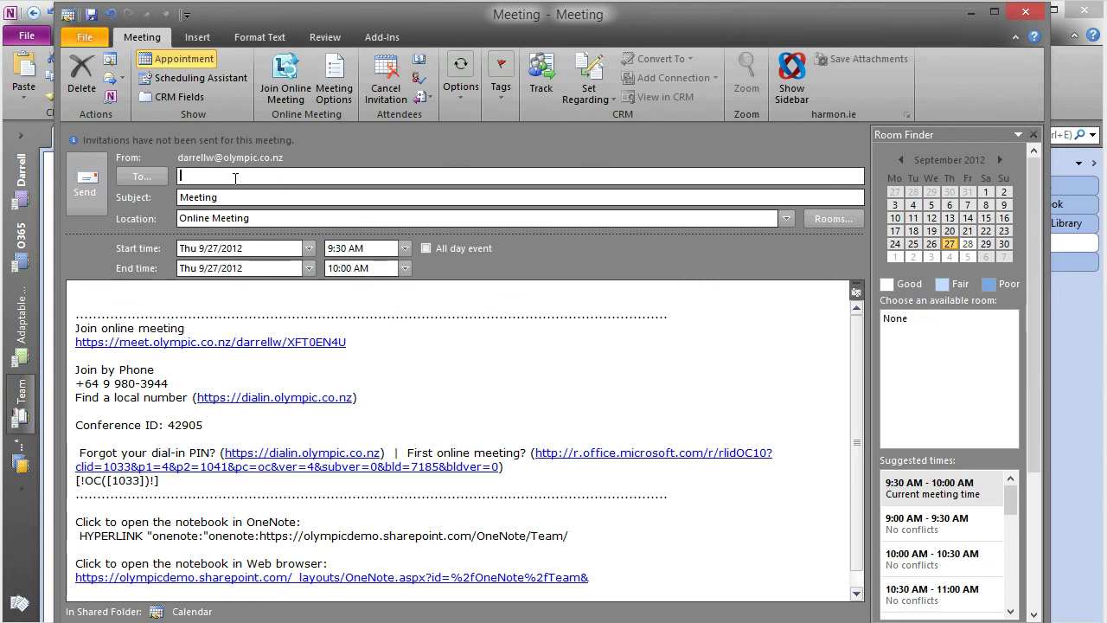
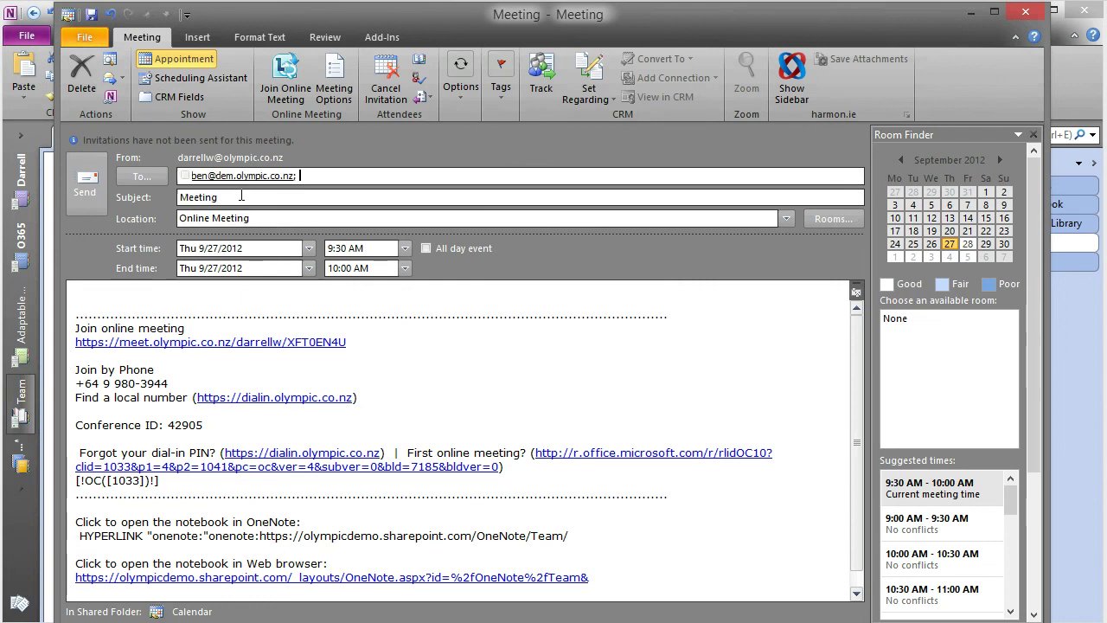
key("Return")
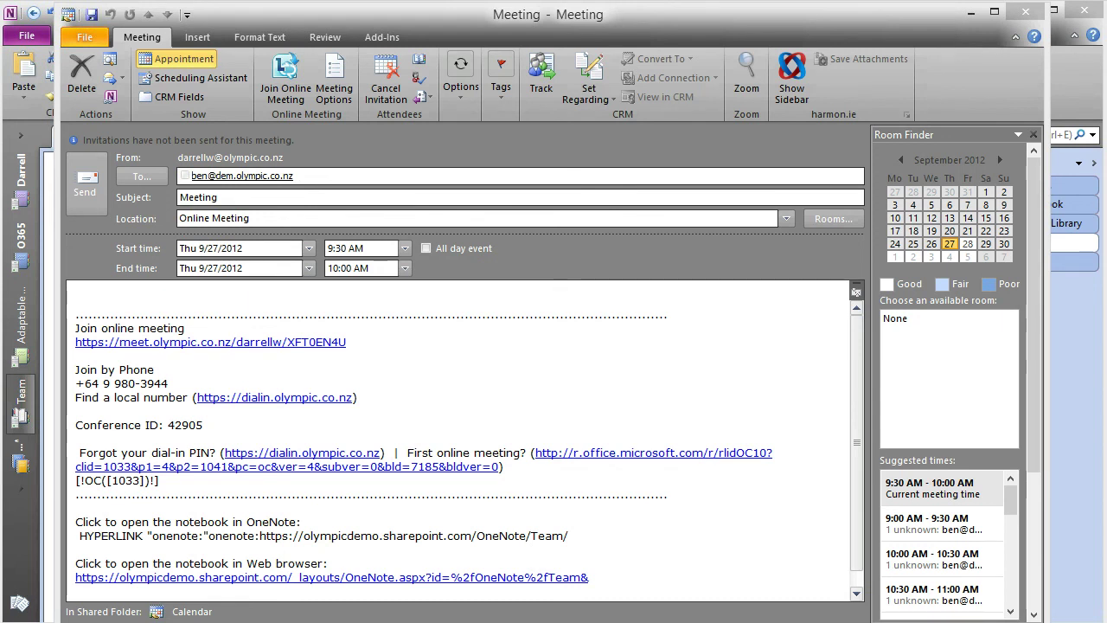
left_click_drag(858, 474, 860, 518)
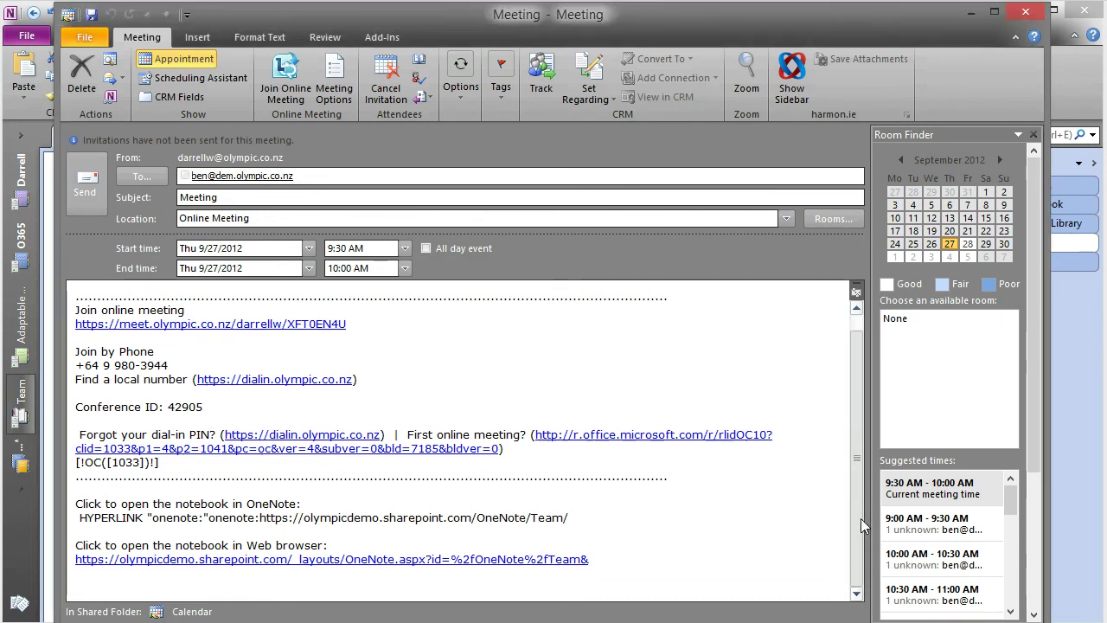